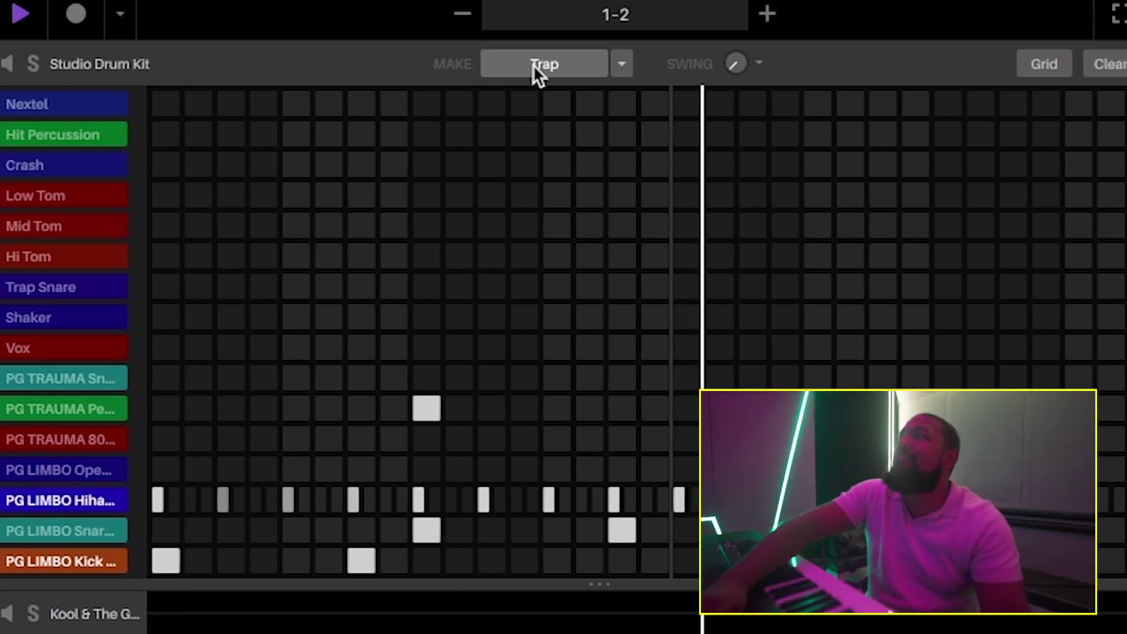
Generate new Studio Drum Kit patterns with Make and set the pattern style to Trap.
{"action": "left_click", "coordinate": [530, 64]}
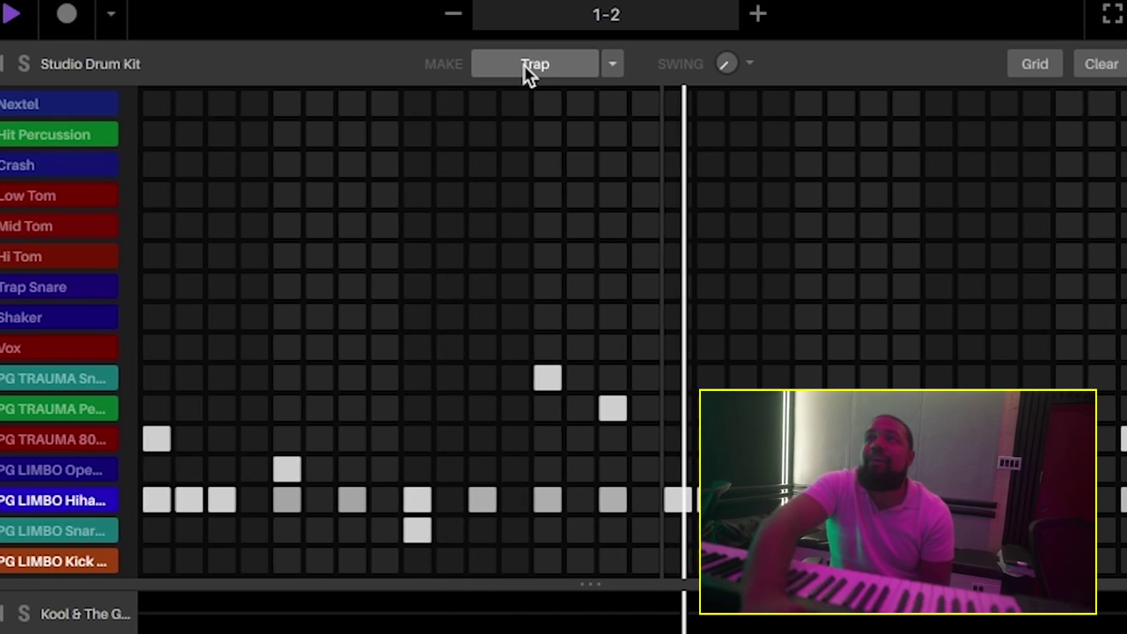
{"action": "left_click", "coordinate": [525, 67]}
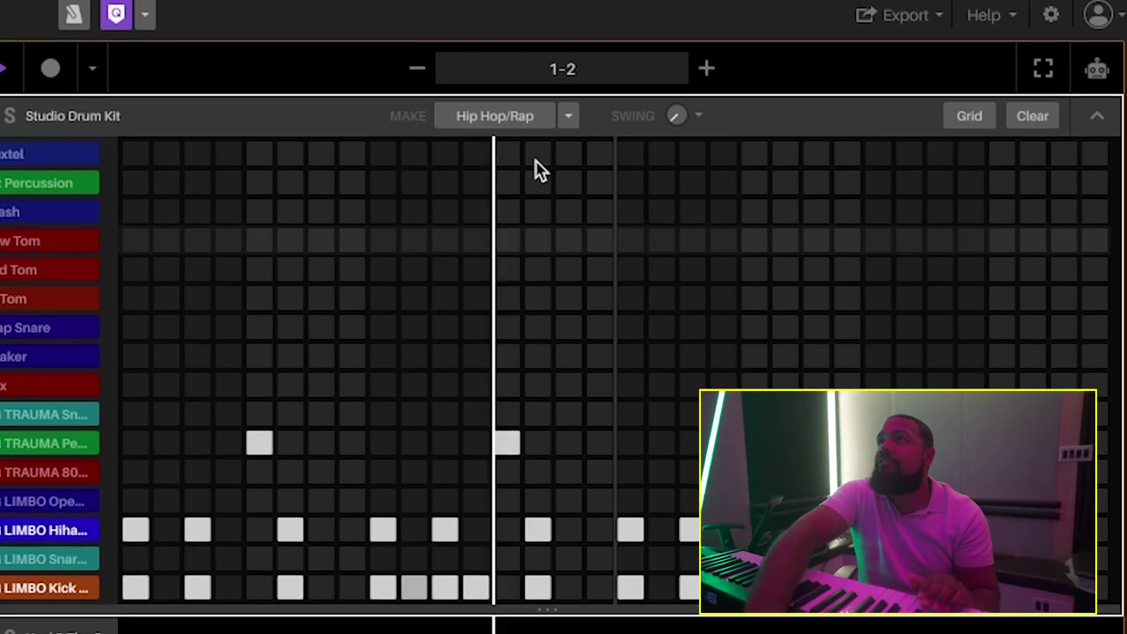
{"action": "left_click", "coordinate": [521, 121]}
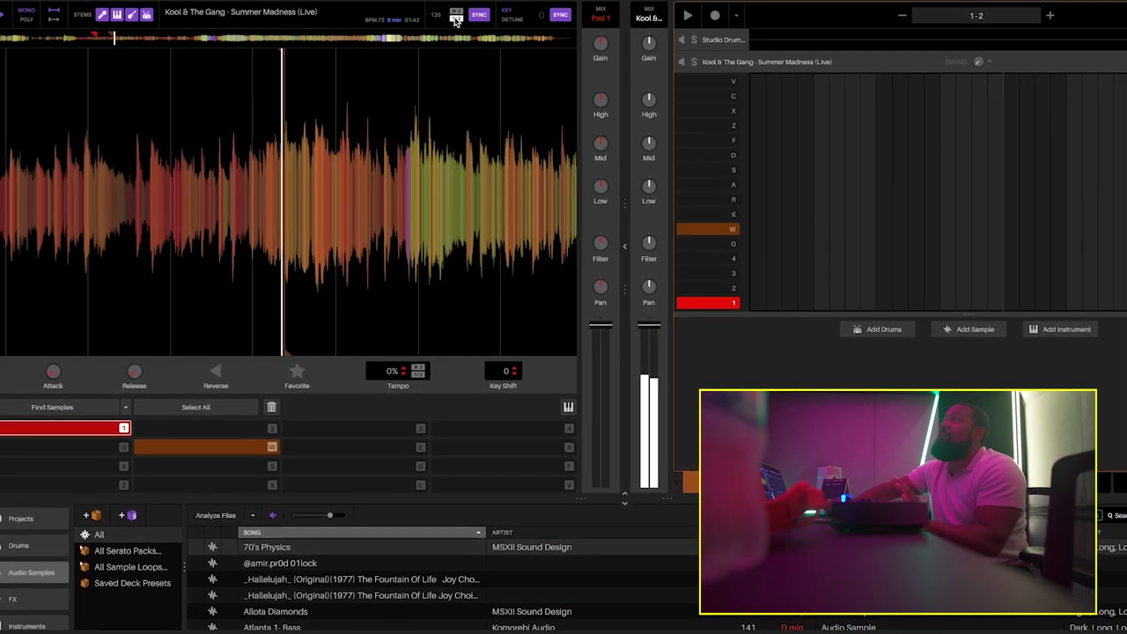
Switch a Summer Madness stem off, then bring back the keys and drums stems.
{"action": "left_click", "coordinate": [124, 13]}
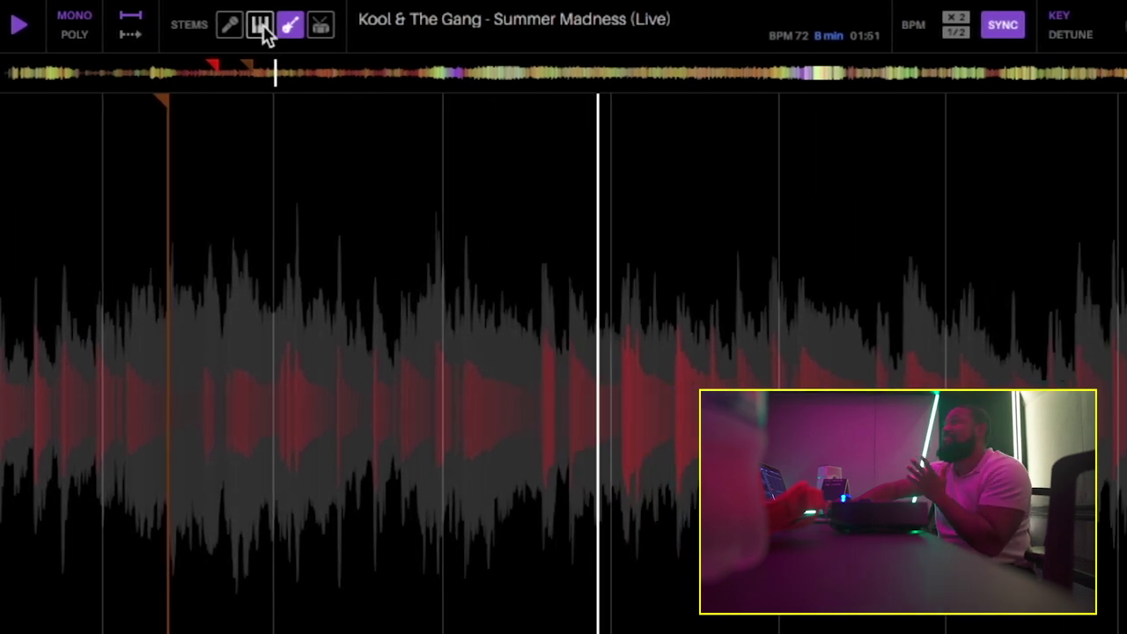
{"action": "left_click", "coordinate": [262, 28]}
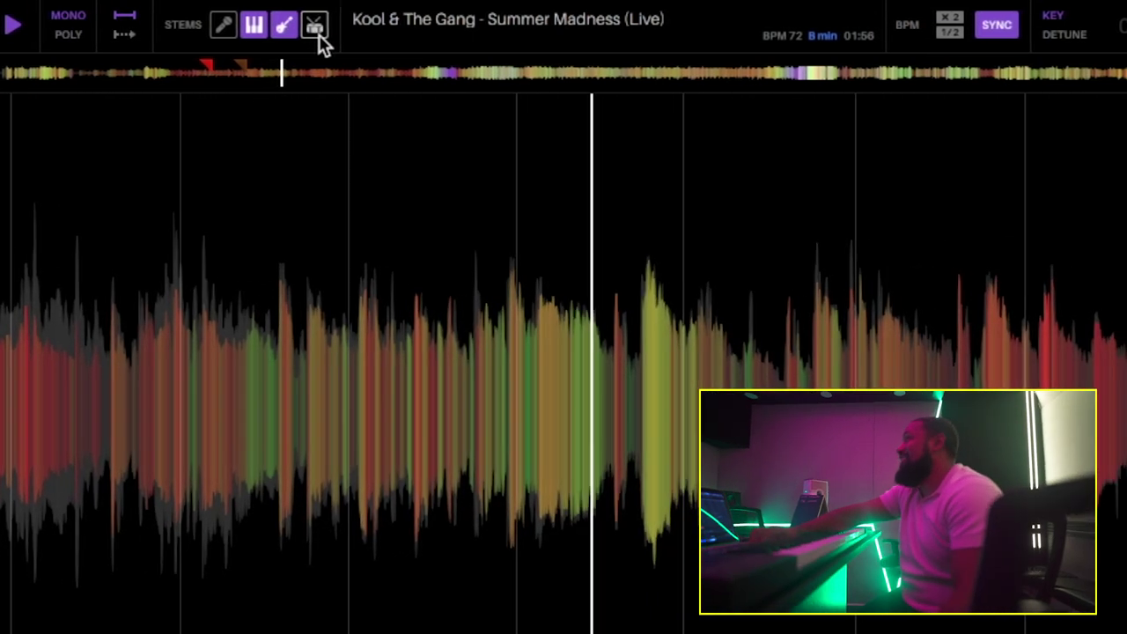
{"action": "left_click", "coordinate": [310, 26]}
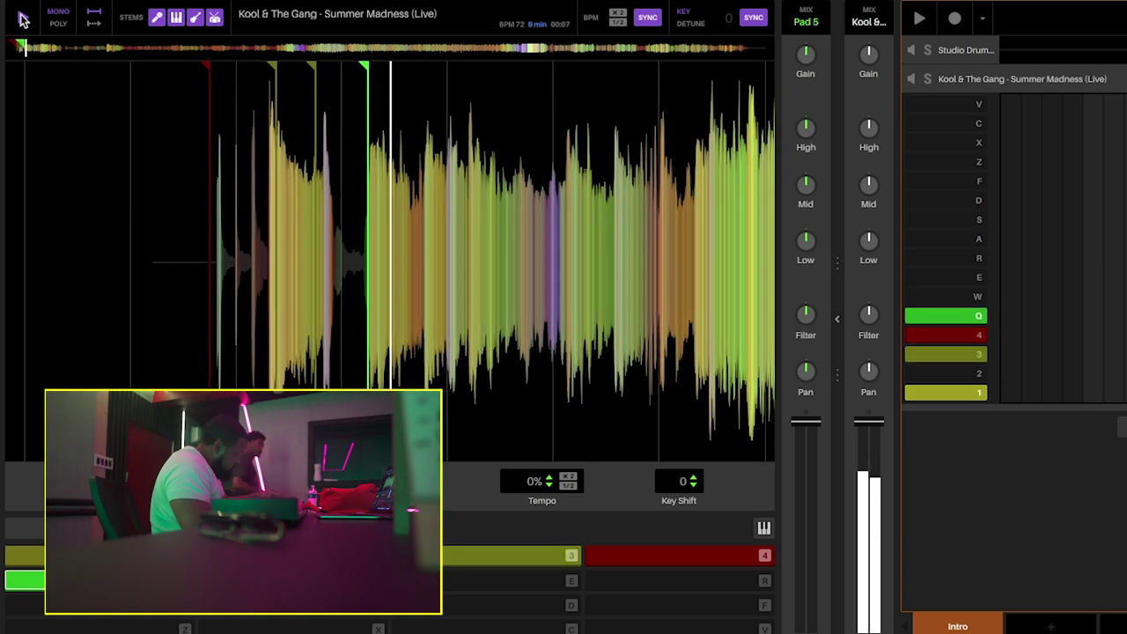
Drop chops on pads W, R, S, F and Z as the sample plays.
{"action": "key", "text": "w"}
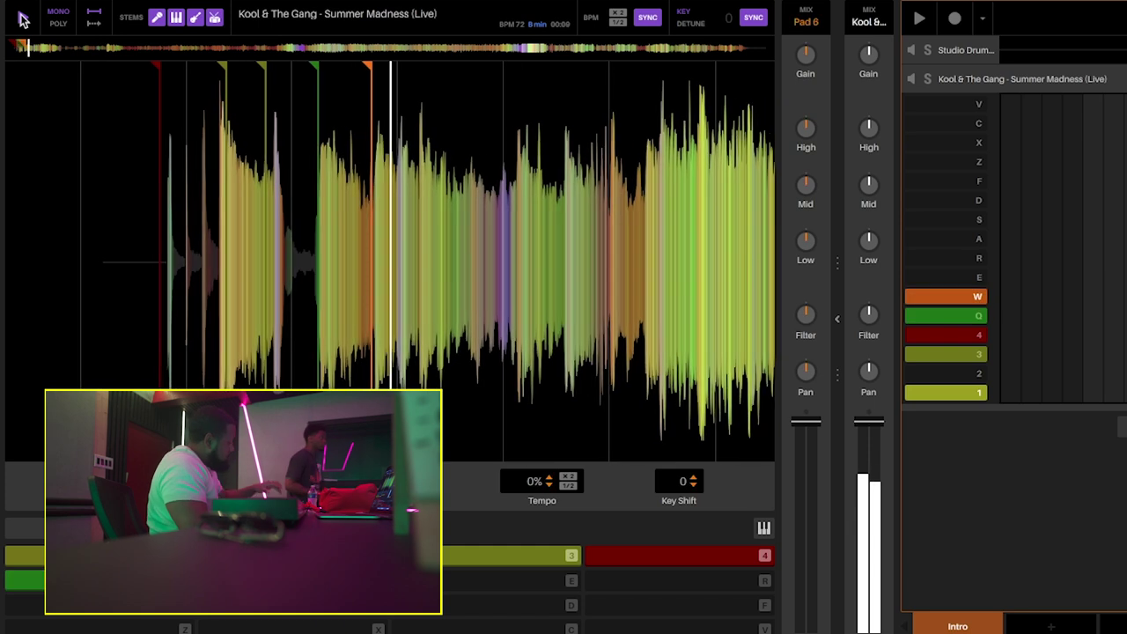
{"action": "key", "text": "r"}
{"action": "key", "text": "s"}
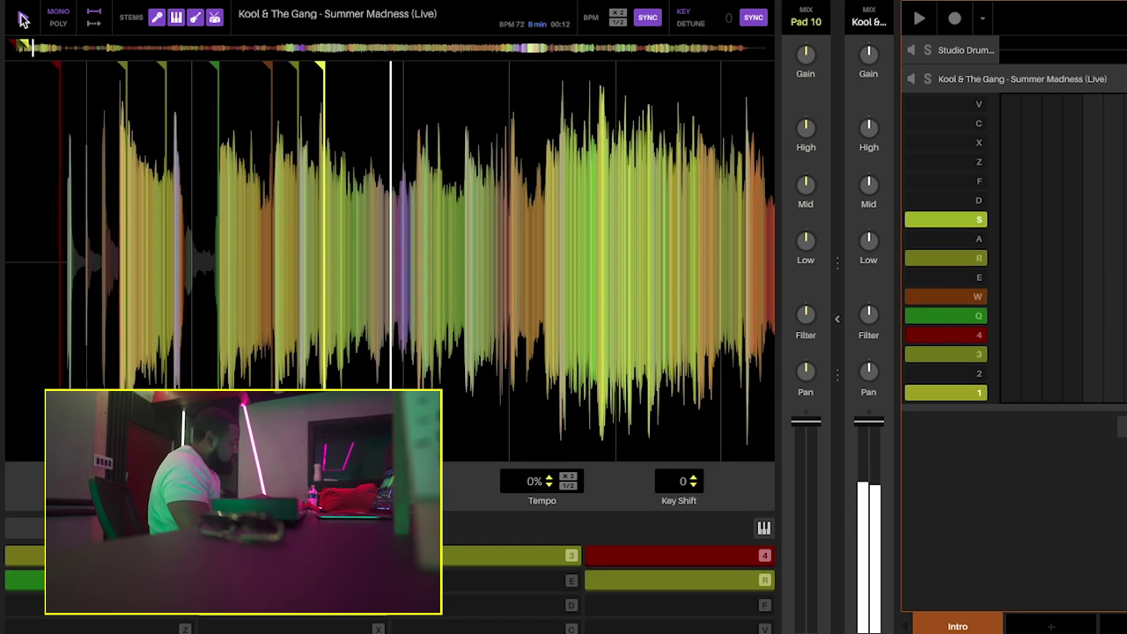
{"action": "key", "text": "f"}
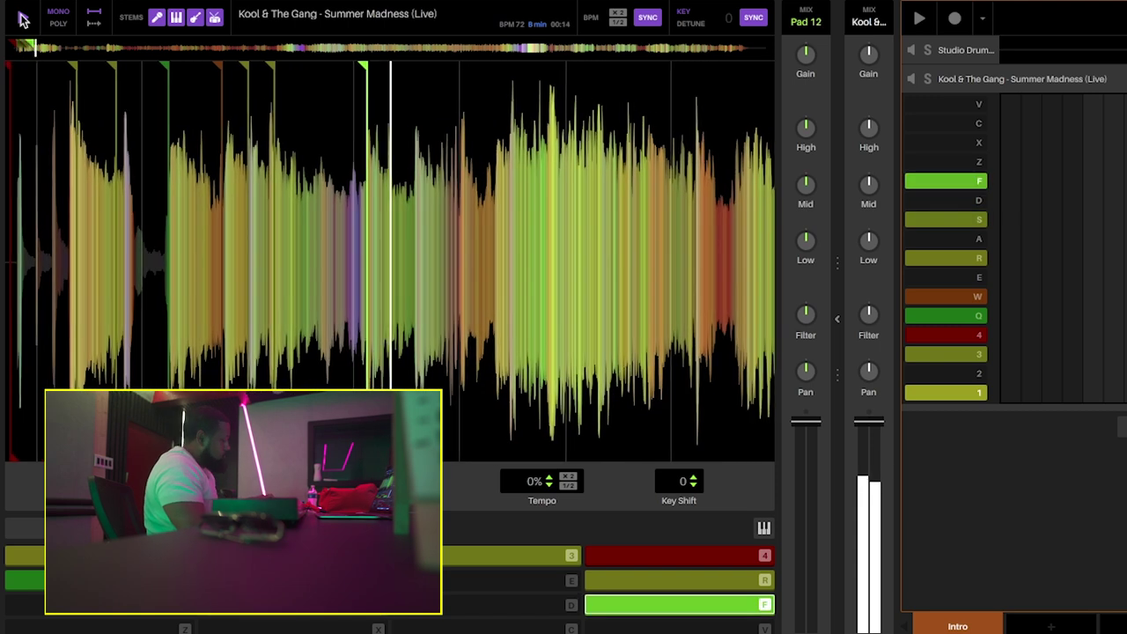
{"action": "key", "text": "z"}
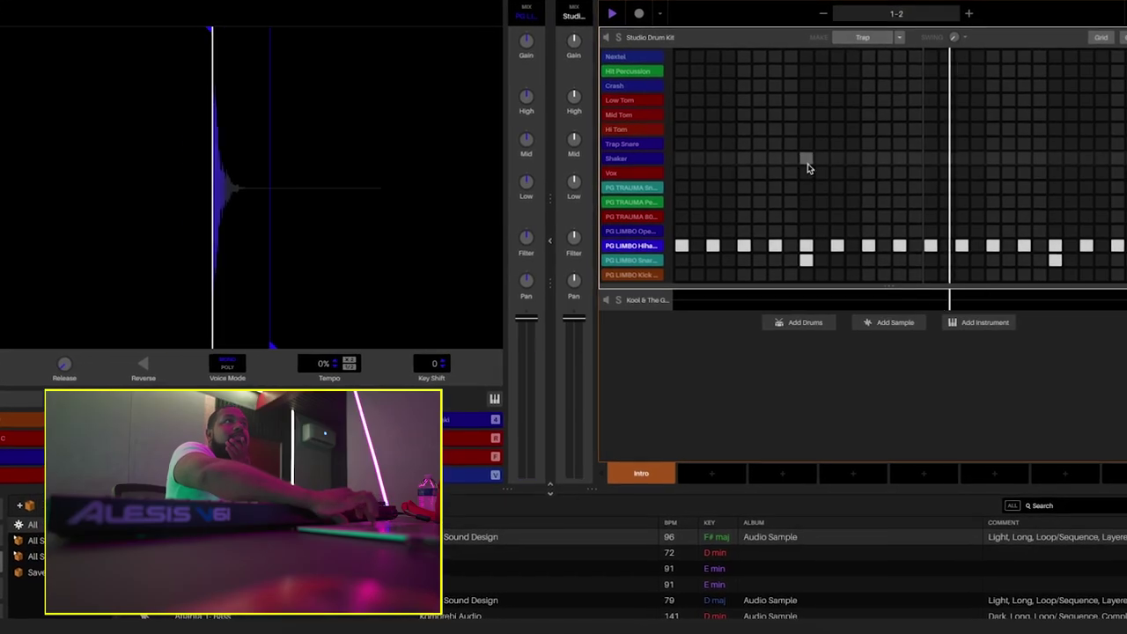
Place three PG LIMBO kick hits and a second PG TRAUMA snare hit in the drum grid.
{"action": "left_click", "coordinate": [678, 274]}
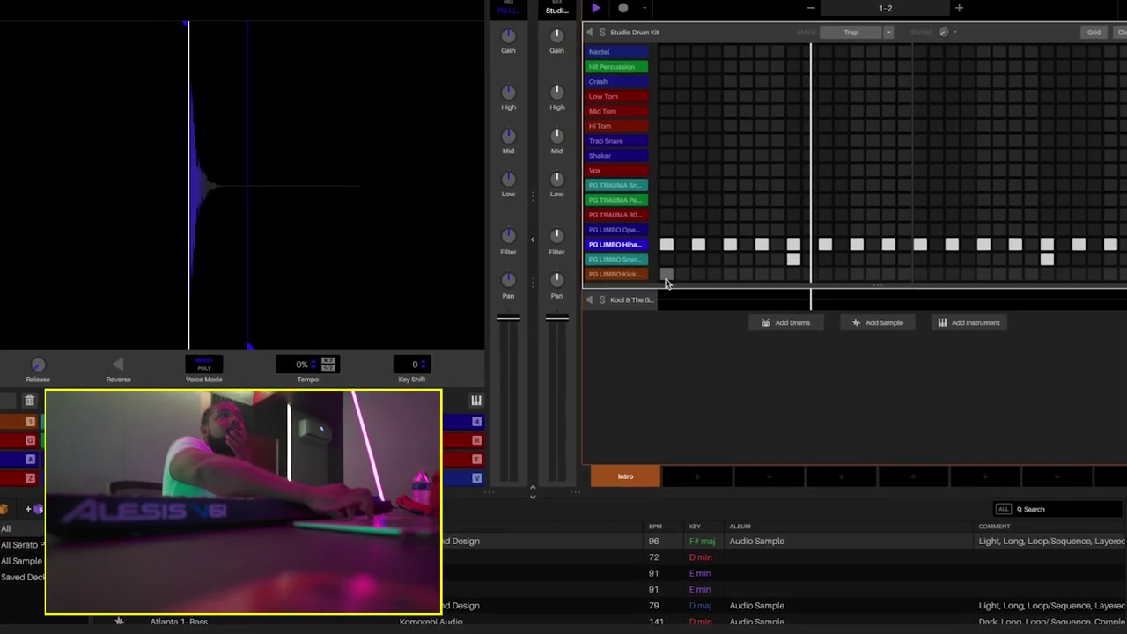
{"action": "left_click", "coordinate": [758, 274]}
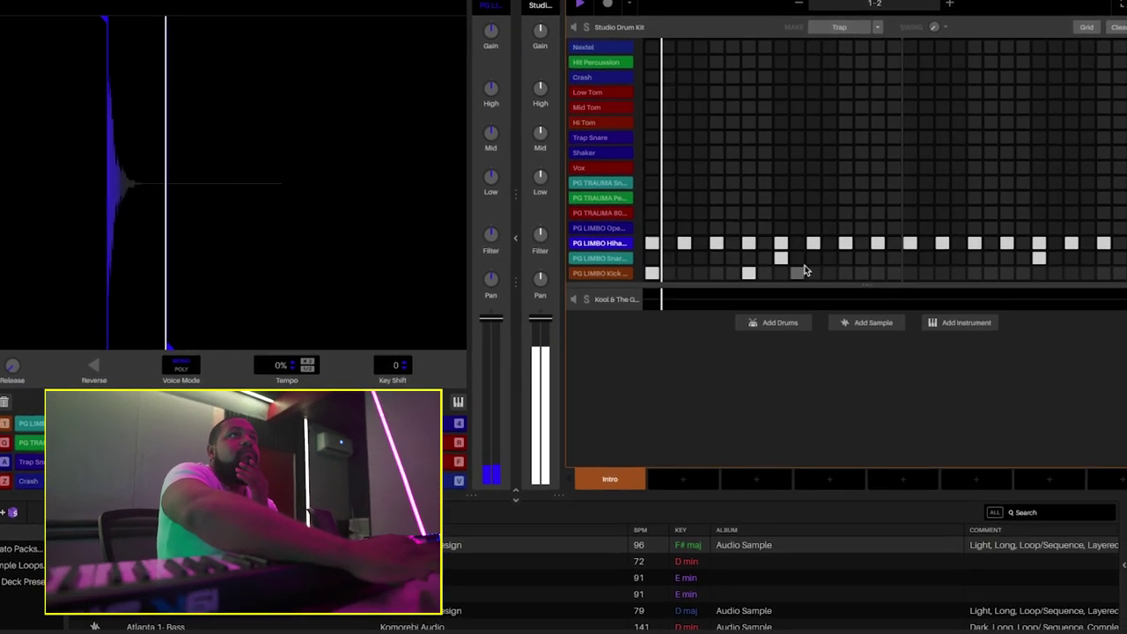
{"action": "left_click", "coordinate": [841, 274]}
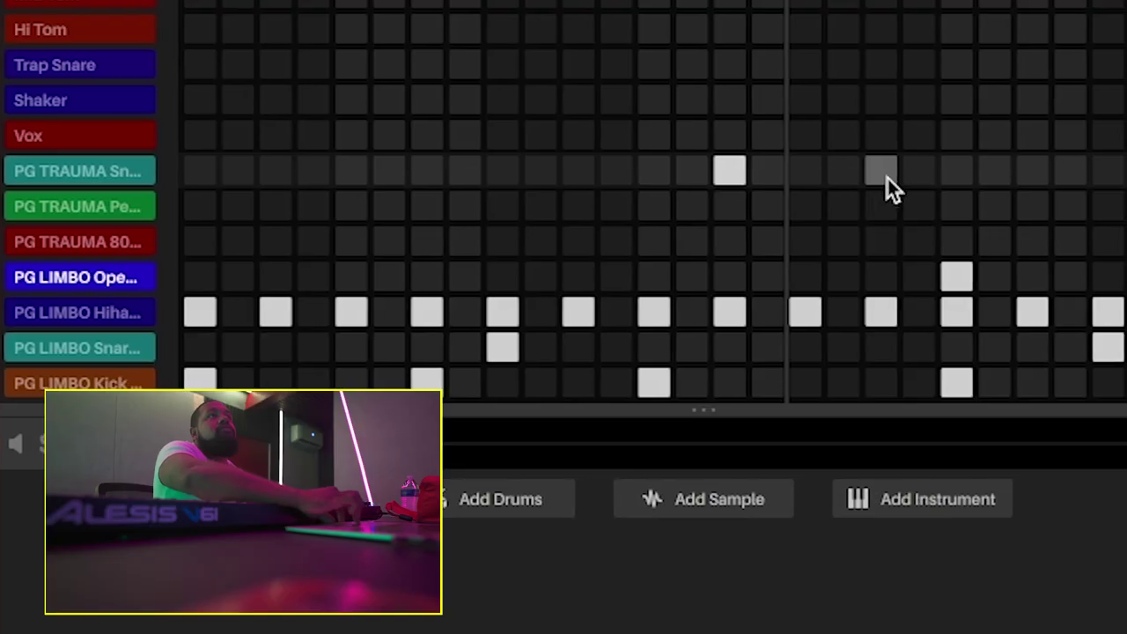
{"action": "left_click", "coordinate": [878, 172]}
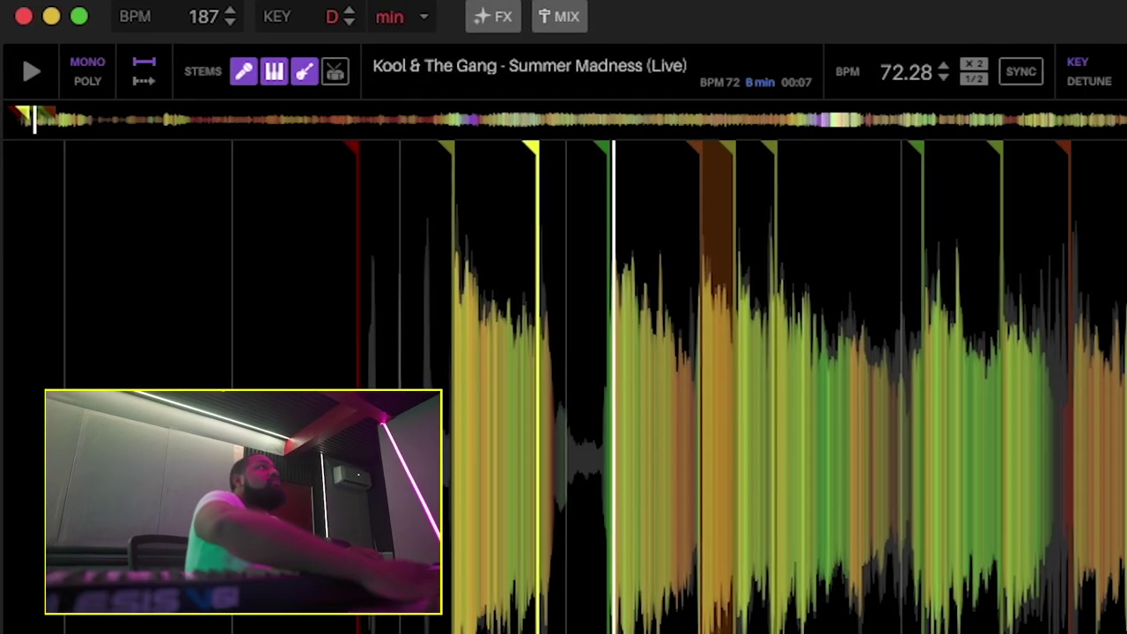
Start playback of the chopped Summer Madness sample deck with Space.
{"action": "key", "text": "space"}
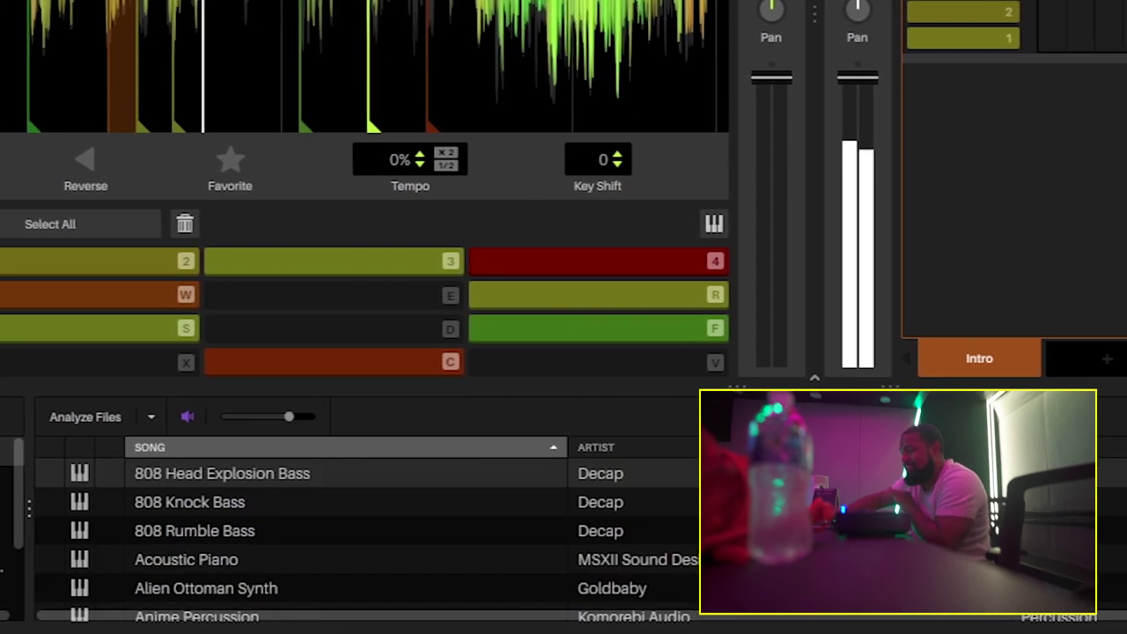
Drag 808 Head Explosion Bass from the Instruments library onto the project.
{"action": "mouse_move", "coordinate": [150, 473]}
{"action": "left_mouse_down"}
{"action": "mouse_move", "coordinate": [112, 555]}
{"action": "mouse_move", "coordinate": [528, 470]}
{"action": "left_mouse_up"}
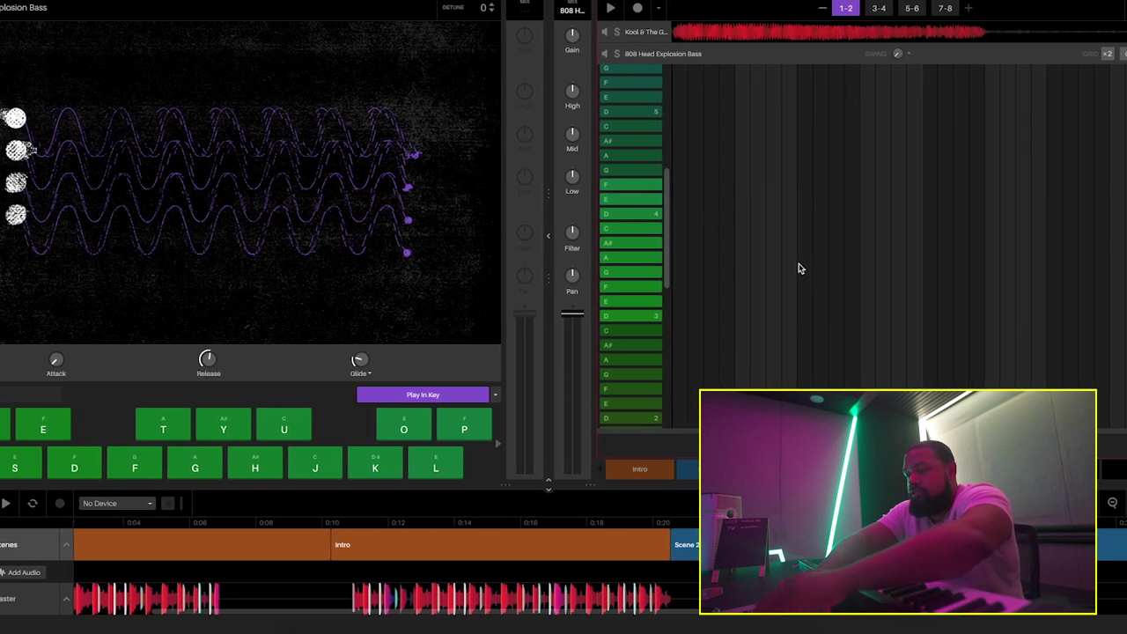
Drop the sustained 808 note down to D2 and play it back.
{"action": "scroll", "coordinate": [775, 268], "scroll_direction": "down", "scroll_amount": 3}
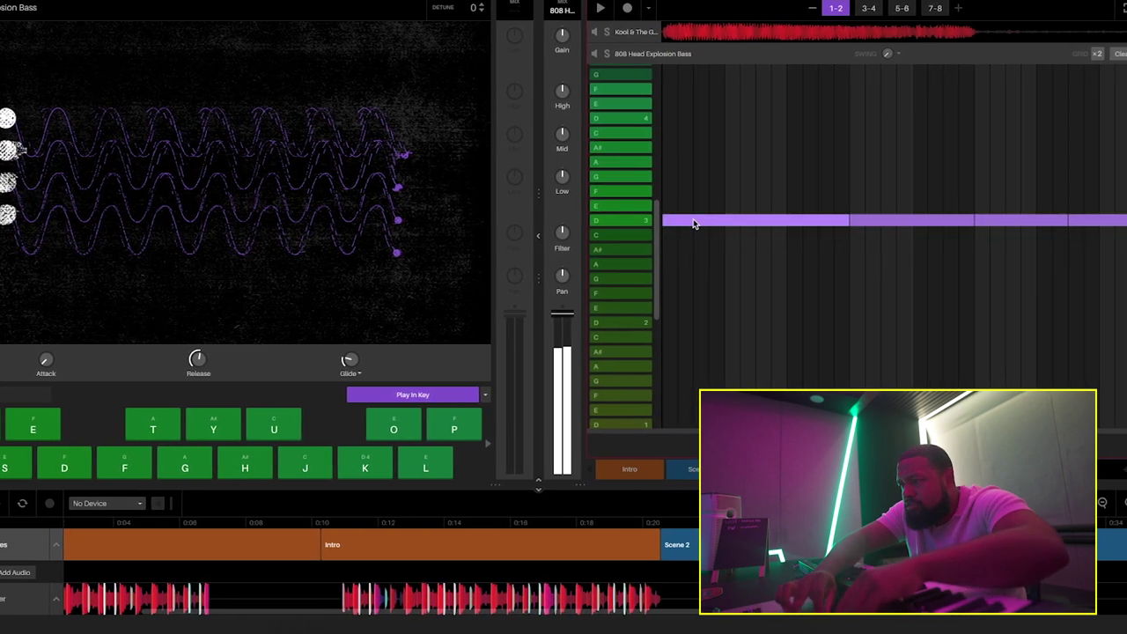
{"action": "left_click_drag", "start_coordinate": [693, 222], "coordinate": [683, 322]}
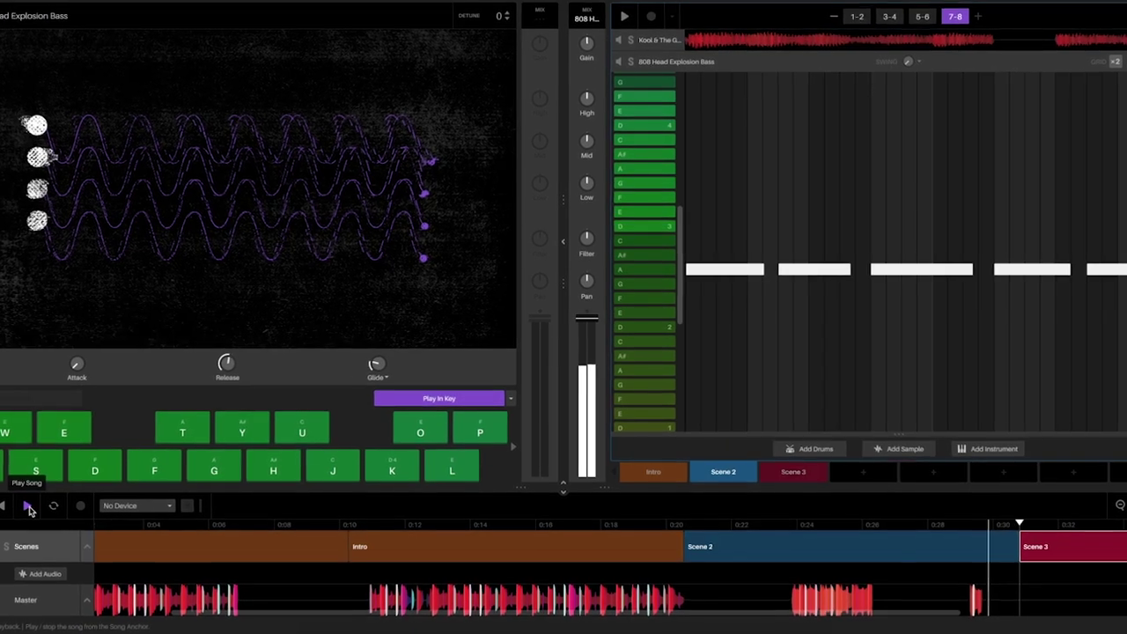
{"action": "left_click", "coordinate": [29, 509]}
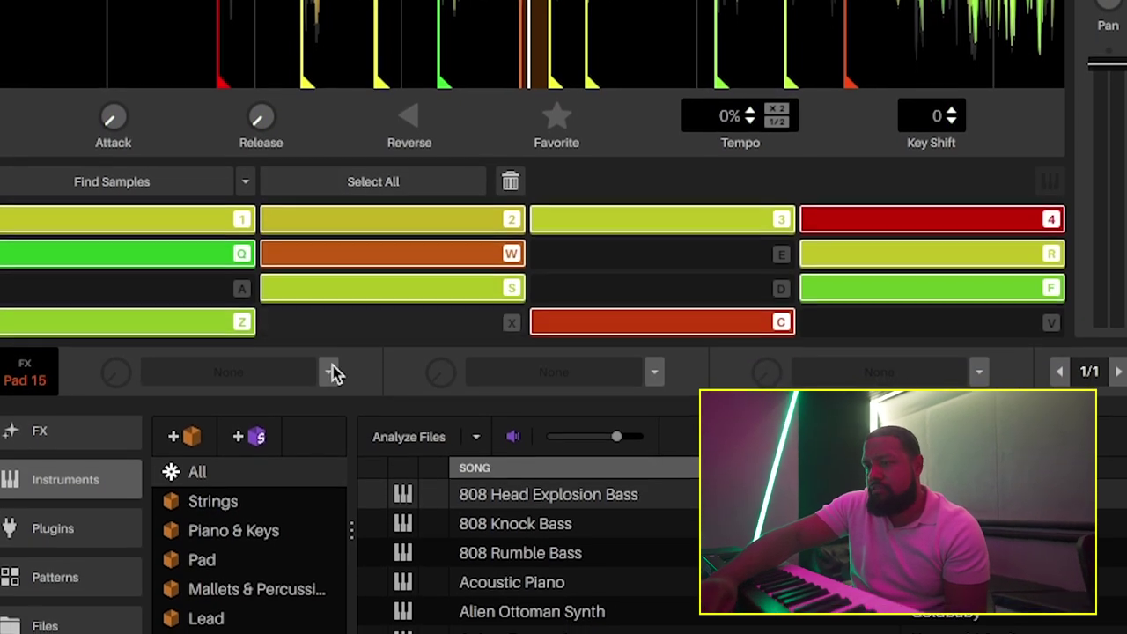
Browse Plugins > All Effects down to RC-20 Retro Color for the deck FX slot.
{"action": "left_click", "coordinate": [53, 533]}
{"action": "left_click", "coordinate": [228, 536]}
{"action": "scroll", "coordinate": [592, 559], "scroll_direction": "down", "scroll_amount": 5}
{"action": "scroll", "coordinate": [592, 556], "scroll_direction": "down", "scroll_amount": 2}
{"action": "scroll", "coordinate": [591, 555], "scroll_direction": "down", "scroll_amount": 5}
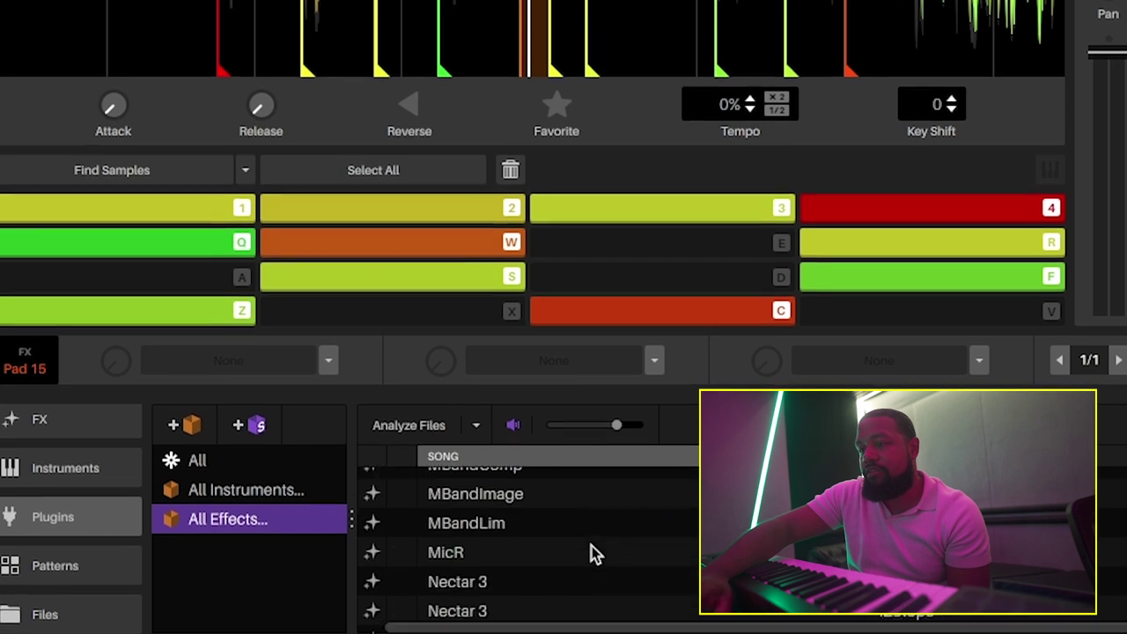
{"action": "scroll", "coordinate": [592, 554], "scroll_direction": "down", "scroll_amount": 3}
{"action": "scroll", "coordinate": [592, 551], "scroll_direction": "down", "scroll_amount": 2}
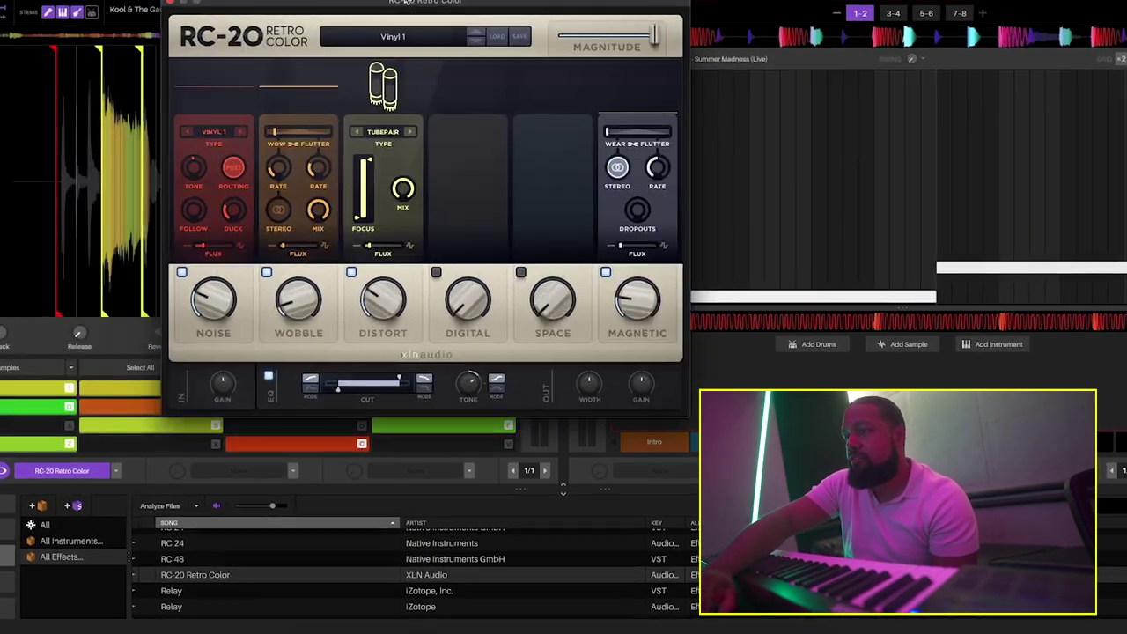
Browse the RC-20 presets and turn the sample channel's Filter knob down.
{"action": "left_click_drag", "start_coordinate": [405, 1], "coordinate": [477, 2]}
{"action": "left_click", "coordinate": [466, 33]}
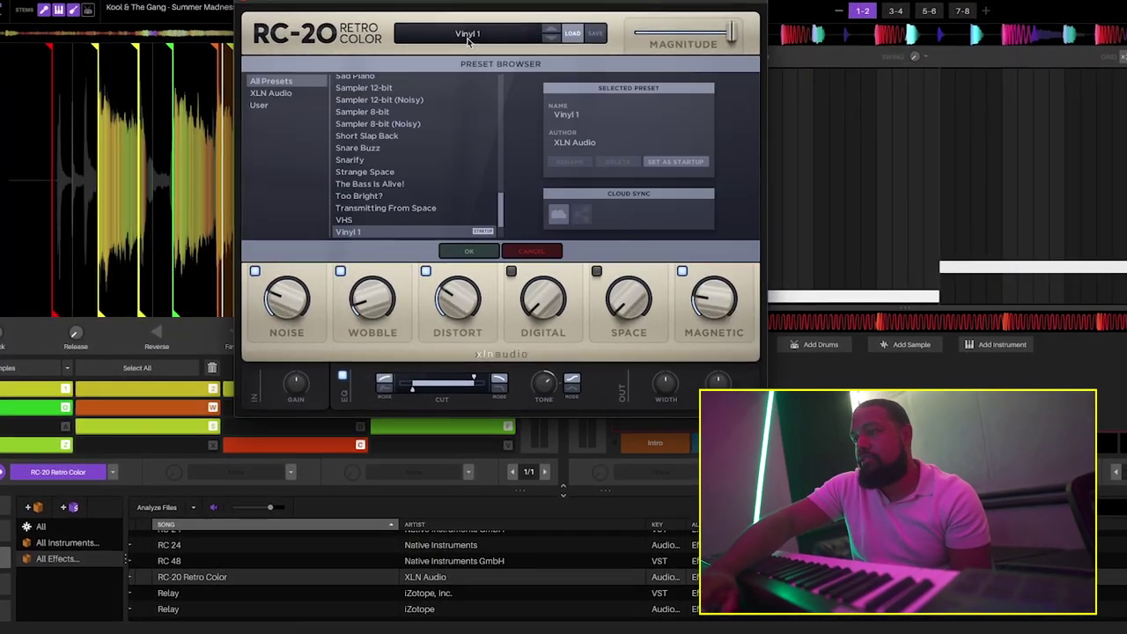
{"action": "scroll", "coordinate": [401, 171], "scroll_direction": "up", "scroll_amount": 2}
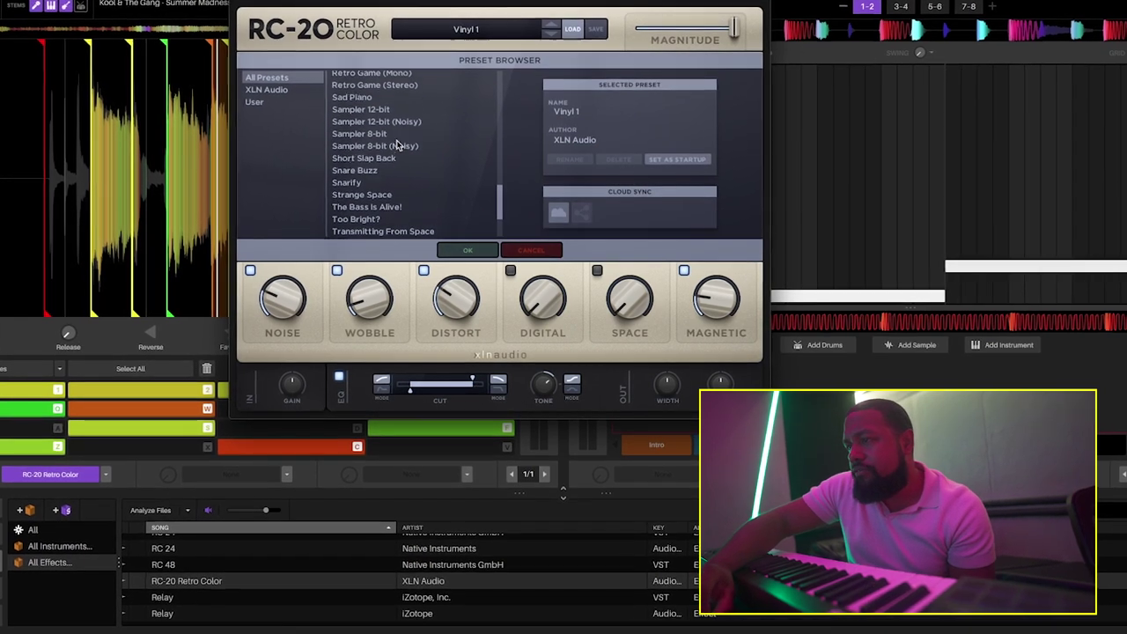
{"action": "scroll", "coordinate": [395, 146], "scroll_direction": "up", "scroll_amount": 3}
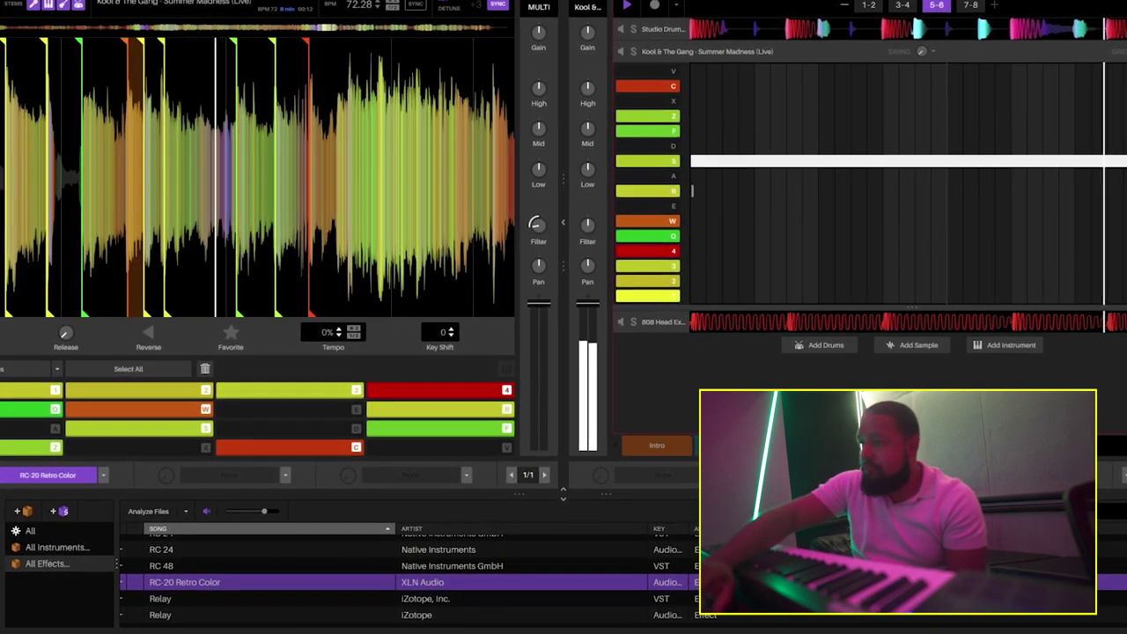
{"action": "mouse_move", "coordinate": [535, 224]}
{"action": "left_mouse_down"}
{"action": "mouse_move", "coordinate": [535, 247]}
{"action": "mouse_move", "coordinate": [535, 230]}
{"action": "left_mouse_up"}
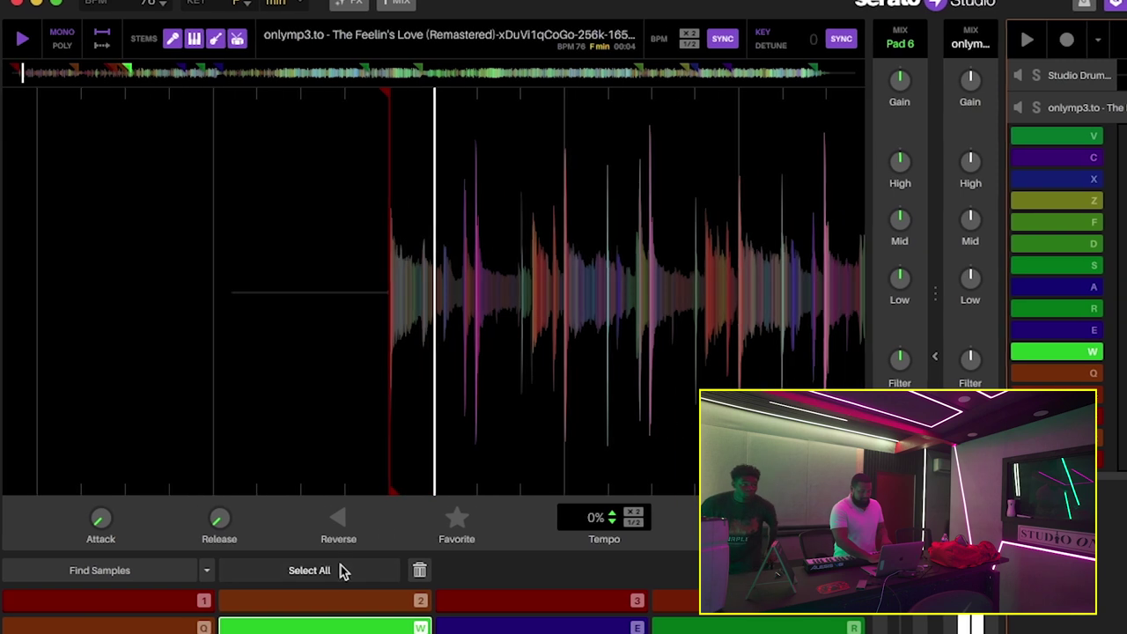
Select all chops, tweak and reset the Filter knob, and switch off the Vocal stem.
{"action": "left_click", "coordinate": [340, 570]}
{"action": "left_click_drag", "start_coordinate": [897, 359], "coordinate": [897, 379]}
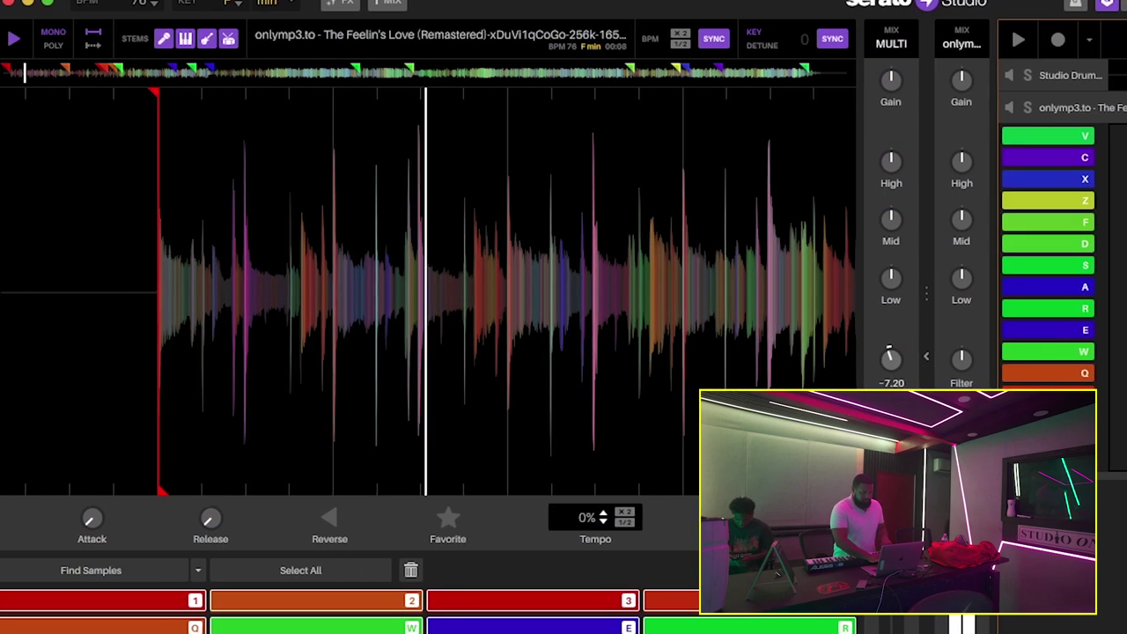
{"action": "double_click", "coordinate": [892, 356]}
{"action": "left_click", "coordinate": [160, 39]}
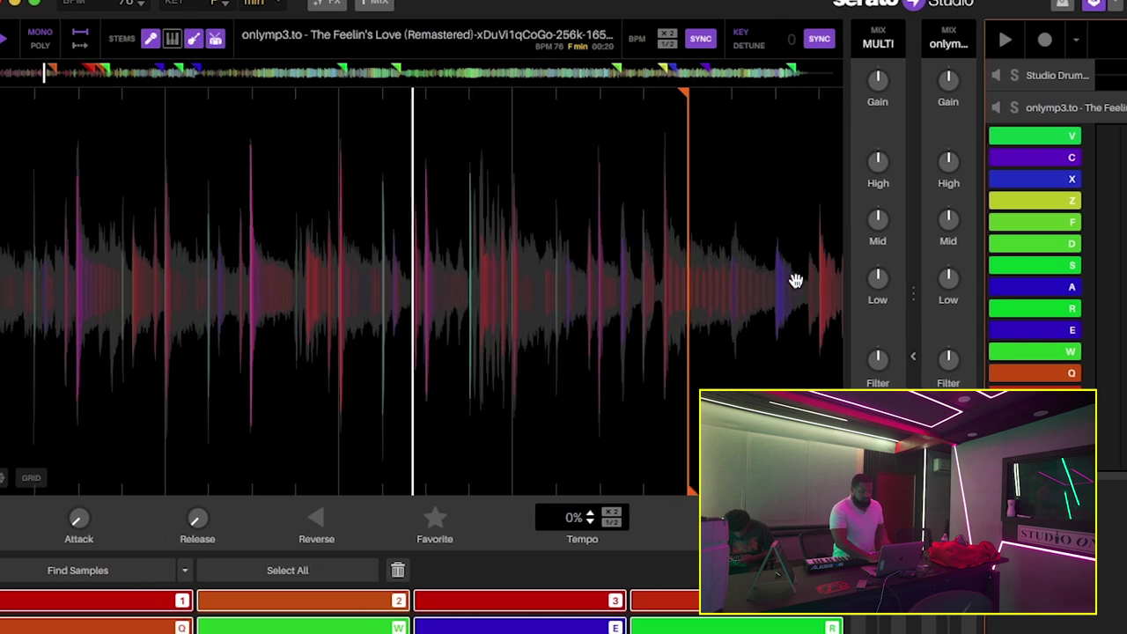
{"action": "left_click_drag", "start_coordinate": [872, 352], "coordinate": [878, 351]}
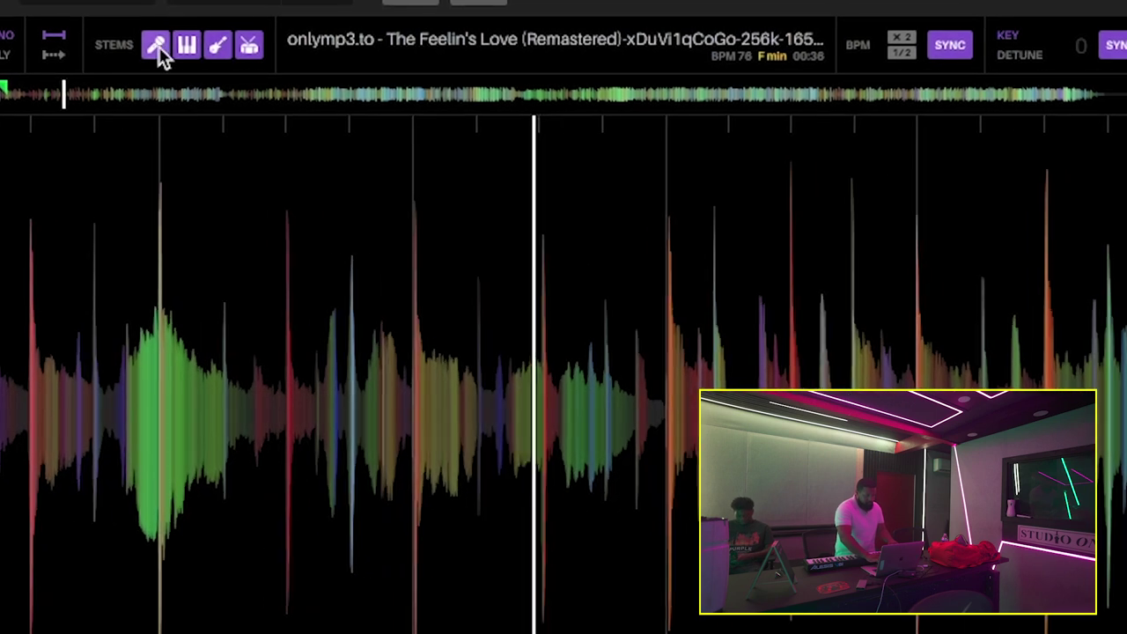
{"action": "left_click", "coordinate": [159, 48]}
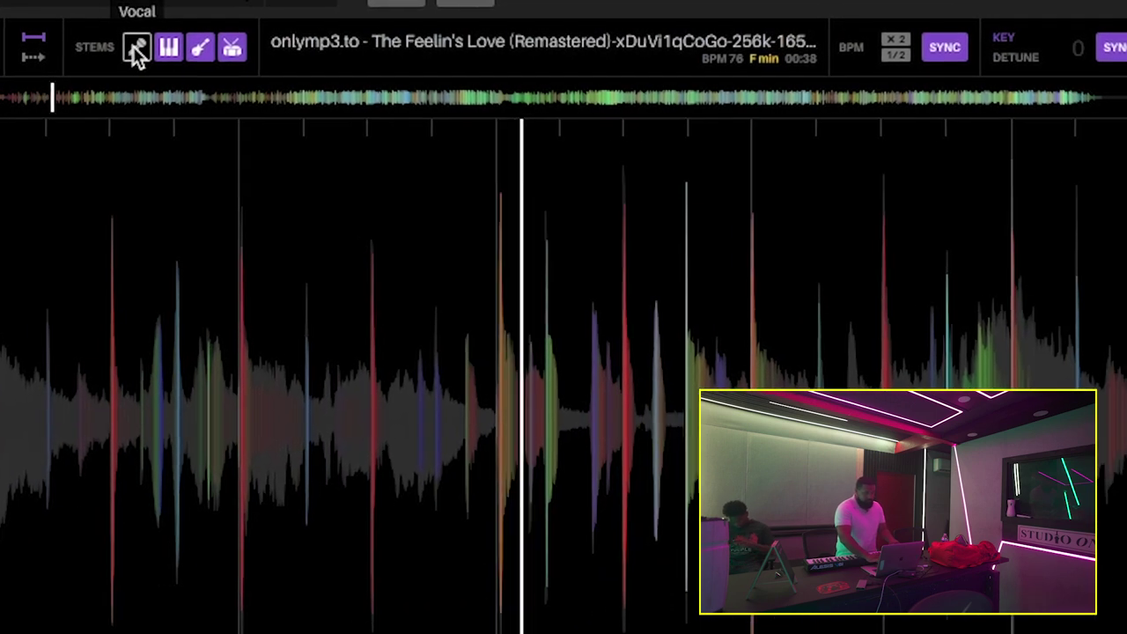